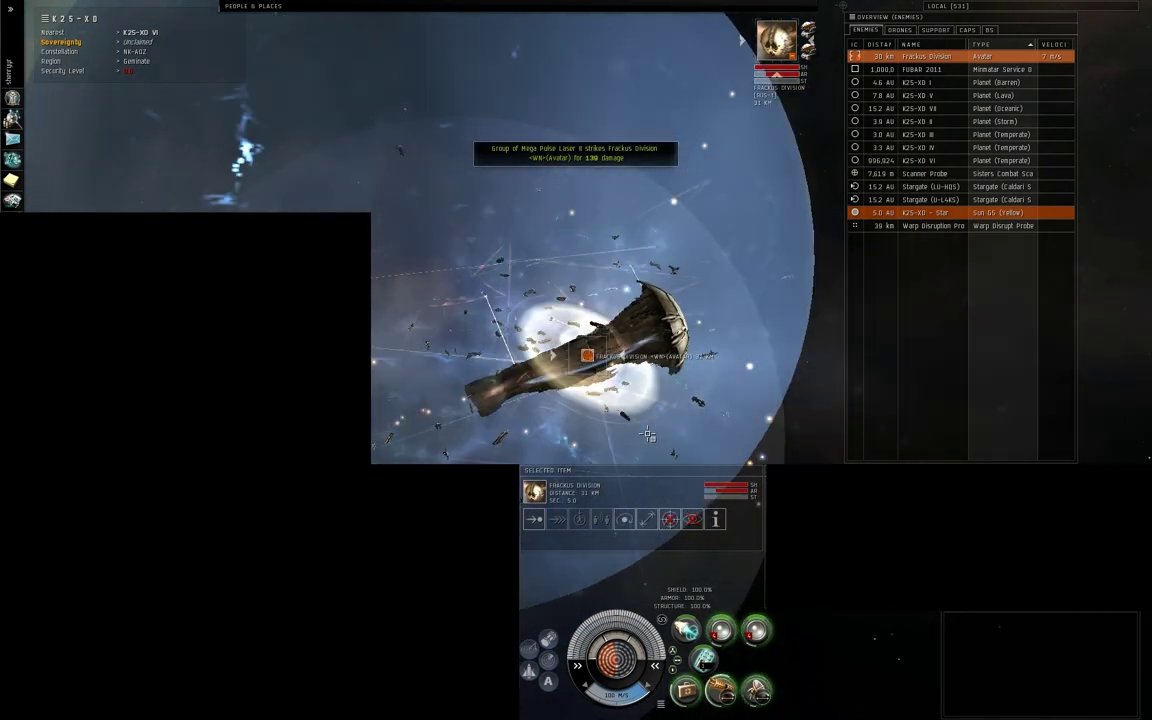
Step: Hide the interface (Ctrl+F9) and swing the camera around the Avatar titan Fracktus Division
key("ctrl+F9")
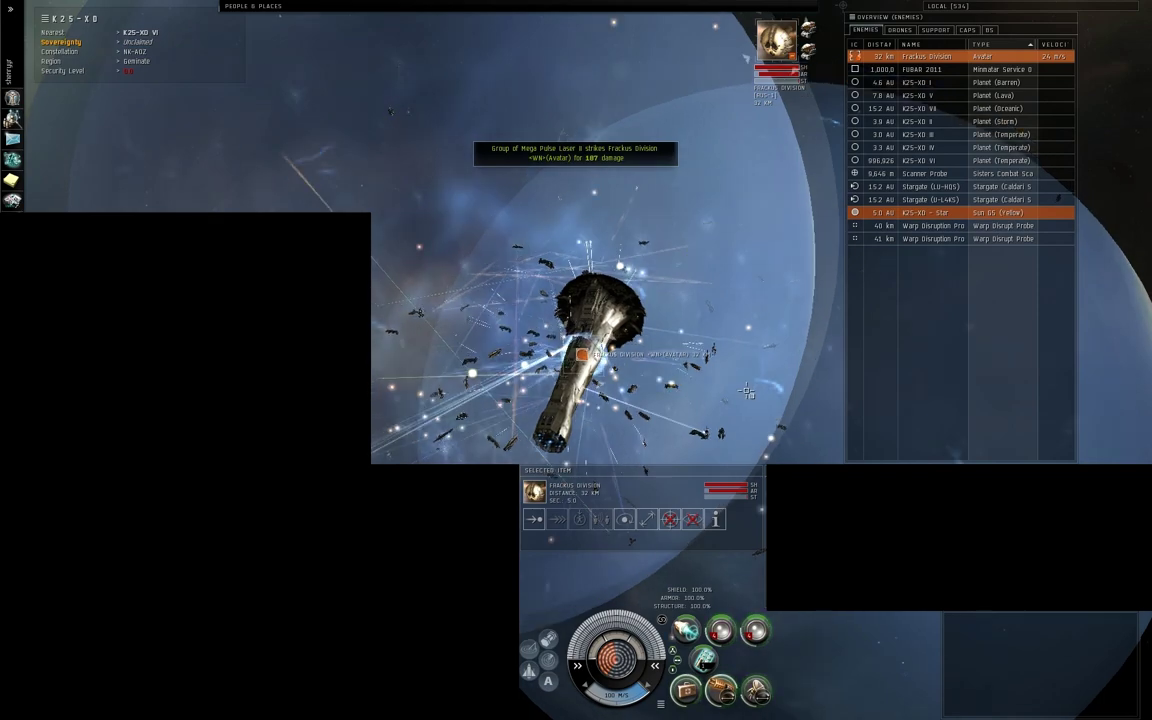
mouse_move(748, 392)
left_mouse_down()
mouse_move(823, 406)
mouse_move(876, 375)
left_mouse_up()
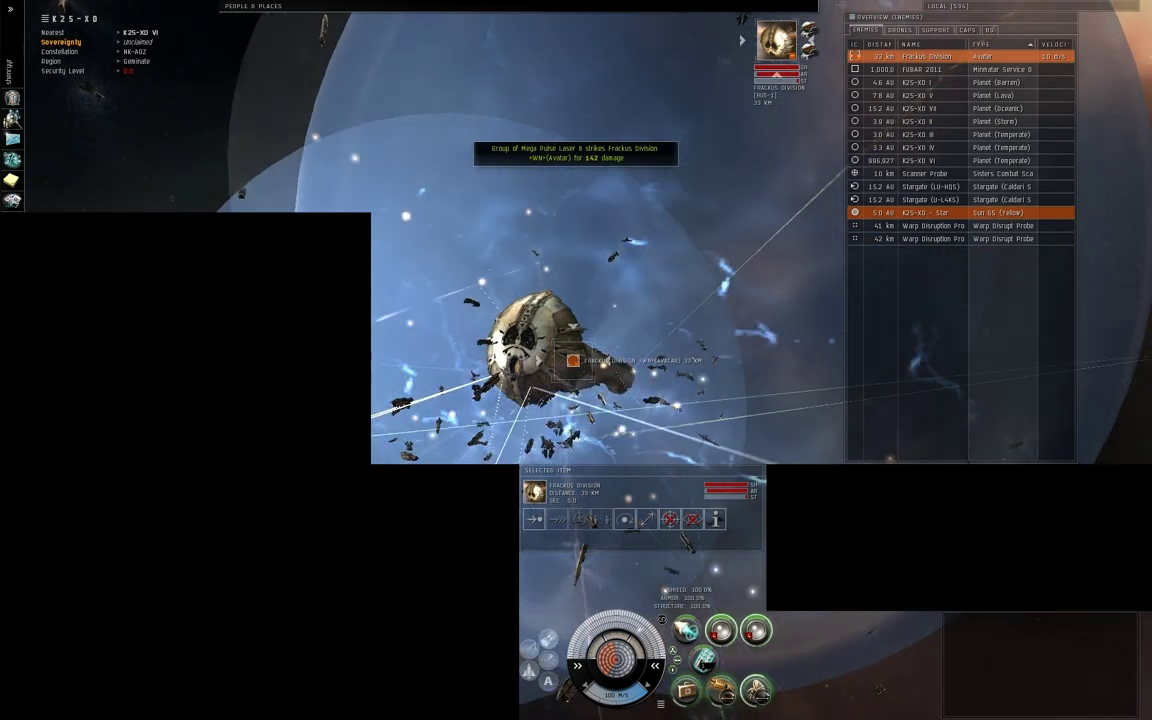
left_click_drag(675, 340, 597, 333)
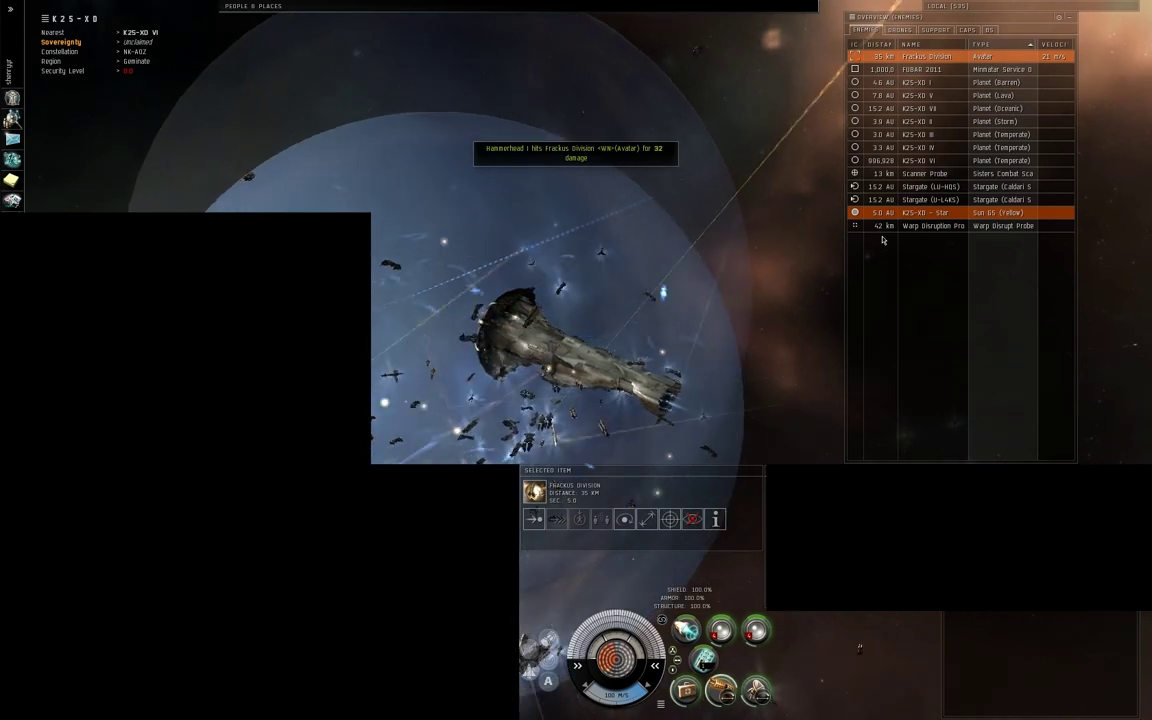
Step: Lock onto the Avatar titan Fracktus Division and keep attacking until it explodes
key("ctrl")
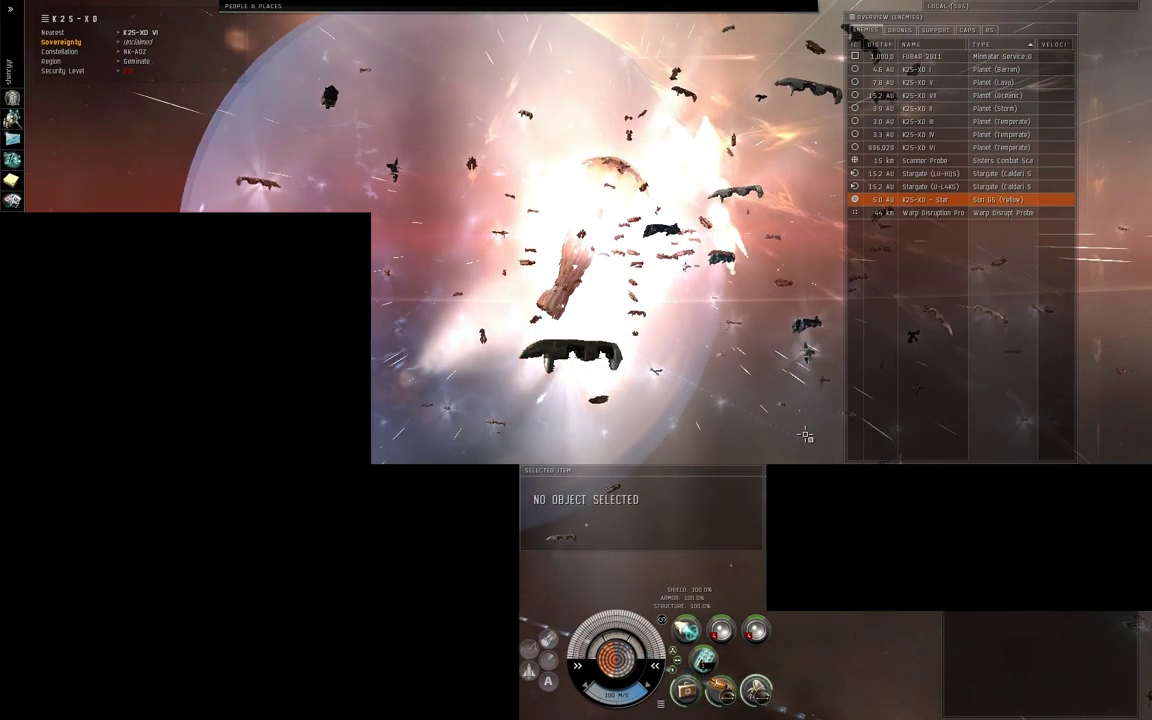
key("ctrl+F9")
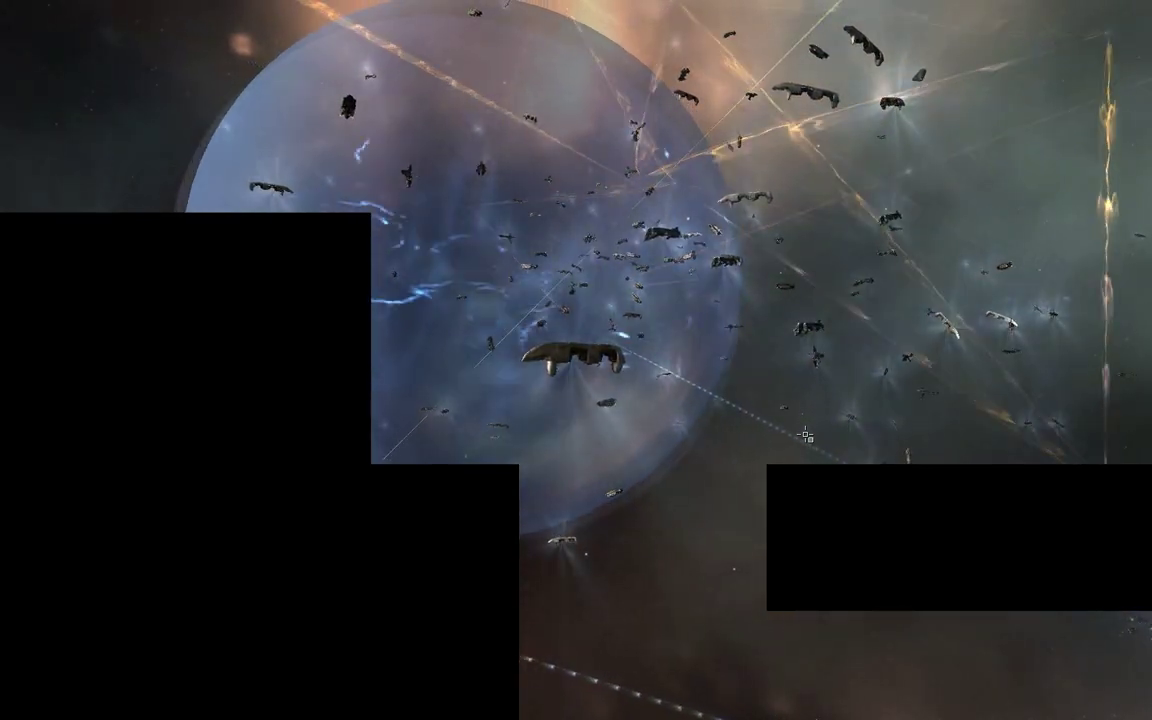
key("ctrl+F9")
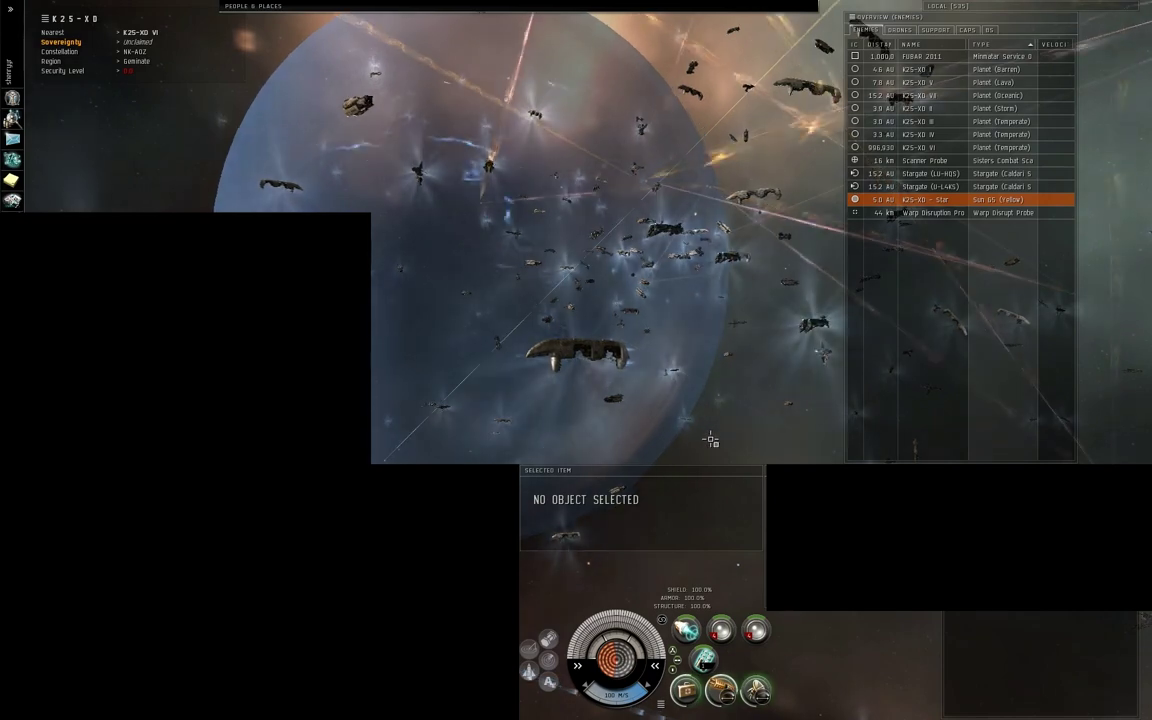
scroll(710, 439, "up", 3)
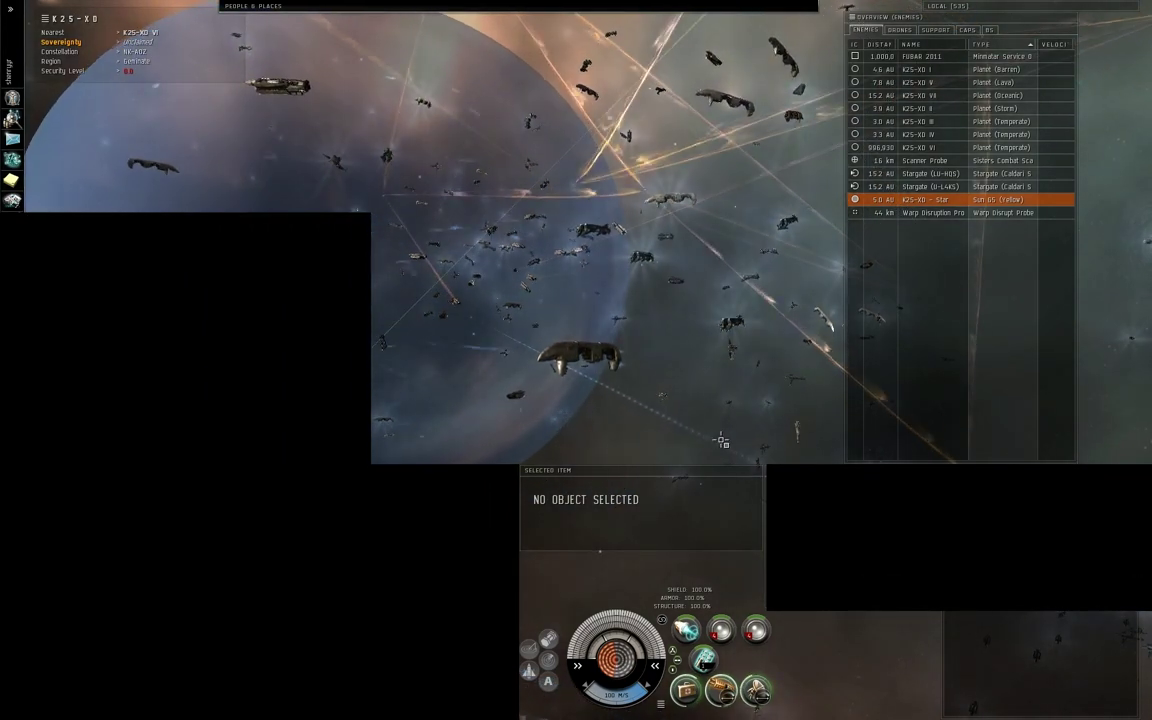